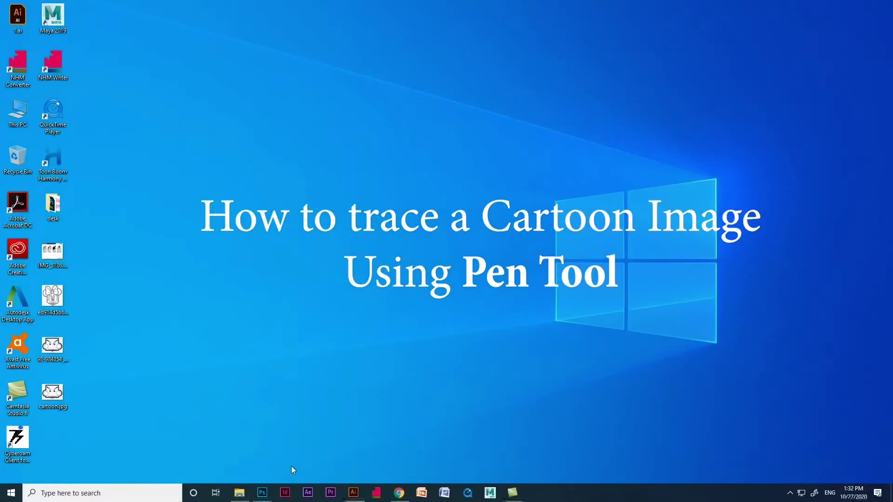
Switch to Photoshop and create a new 11 x 8.5 inch document at 300 ppi in RGB Color with a white background.
left_click(261, 492)
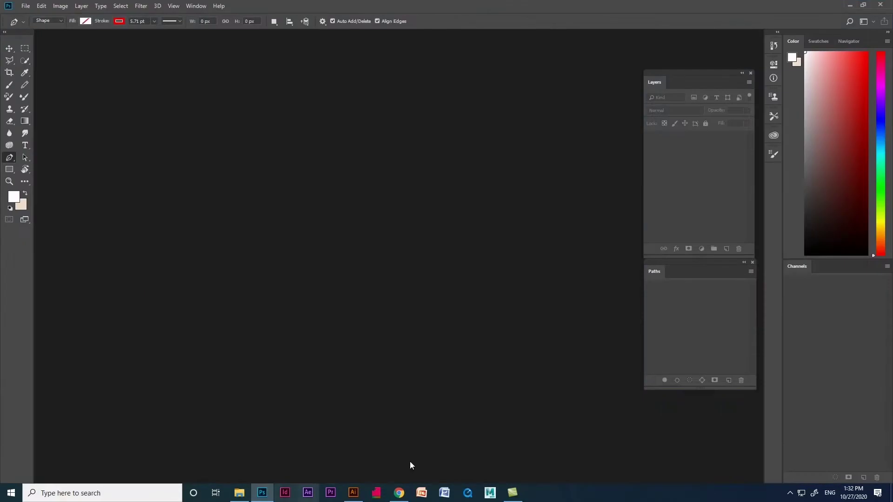
left_click(25, 6)
left_click(35, 16)
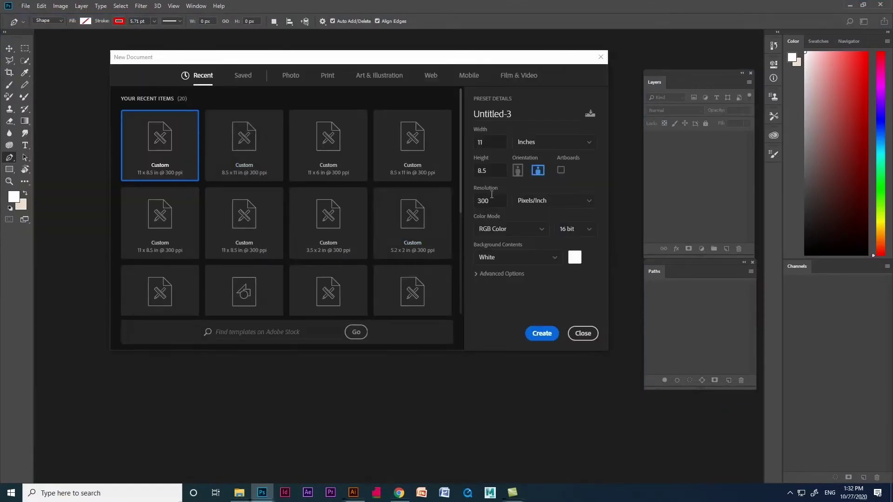
left_click(539, 333)
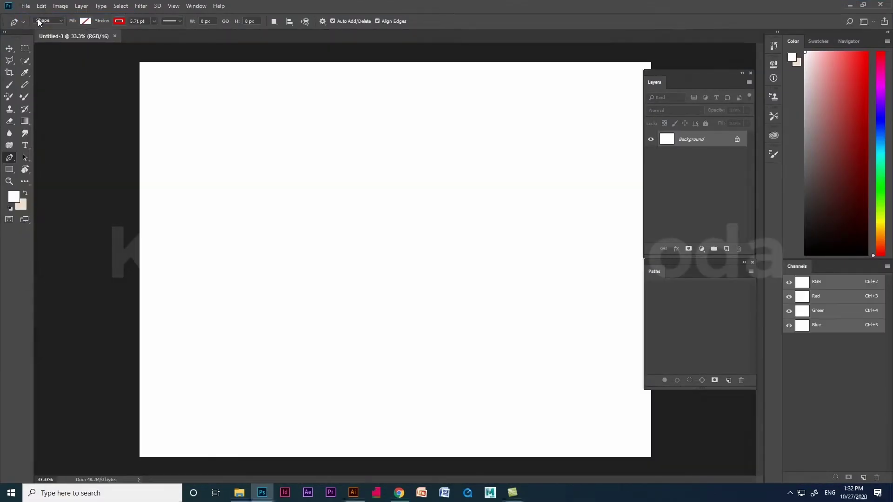
Place the cartoon image as an embedded object on the canvas and commit the placement.
left_click(25, 6)
left_click(55, 182)
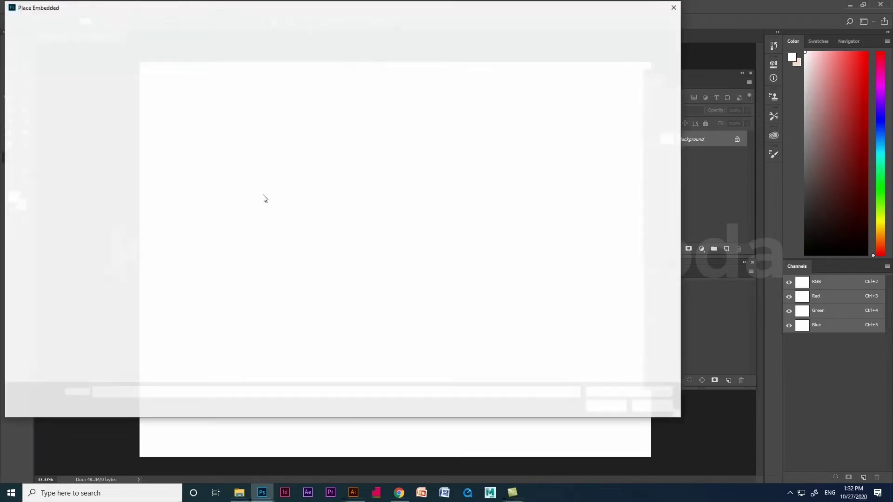
left_click(315, 83)
left_click(607, 406)
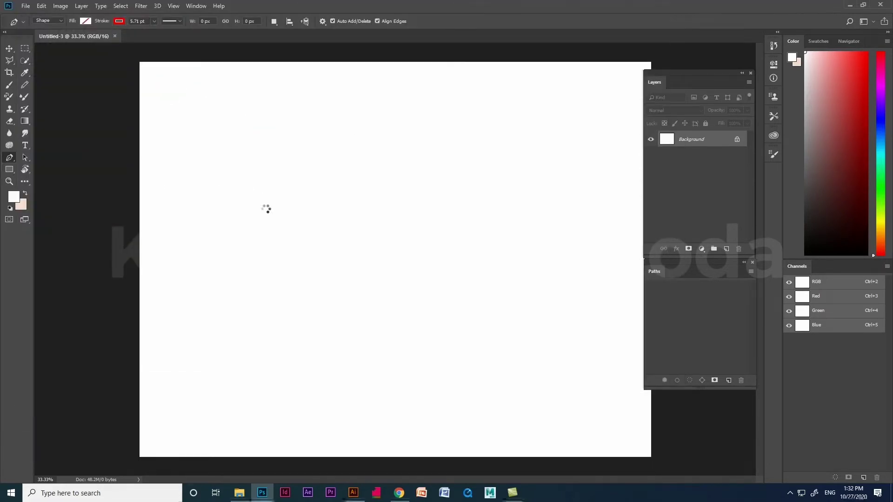
key("Return")
key("p")
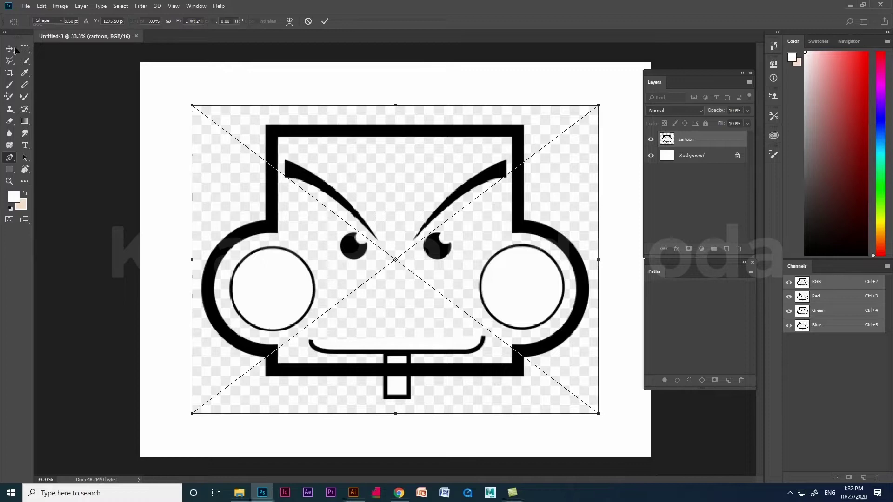
left_click(9, 49)
Start a Pen tool shape at the head outline's top centre, tracing straight to the left corner and down to the left ear.
left_click(11, 158)
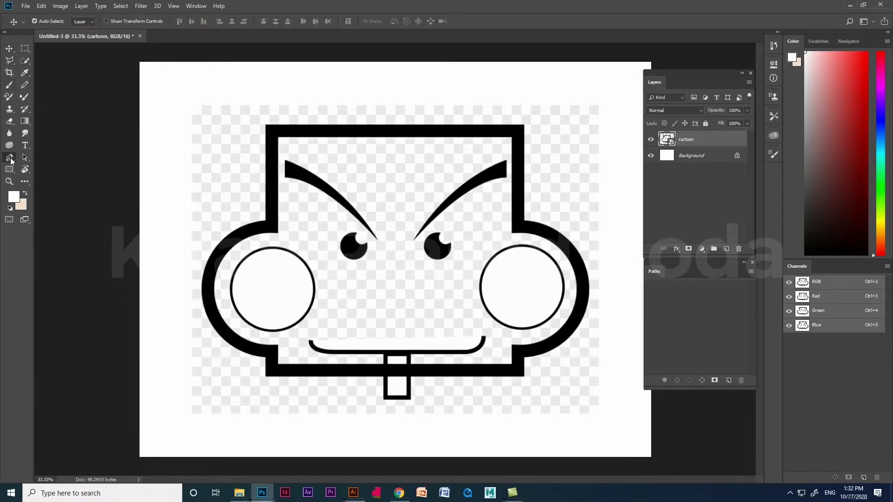
left_click(11, 158)
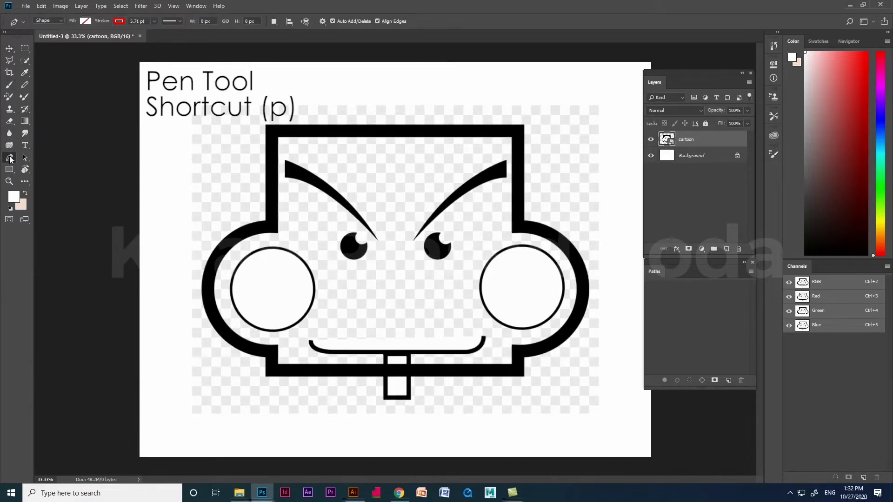
right_click(12, 158)
left_click(43, 158)
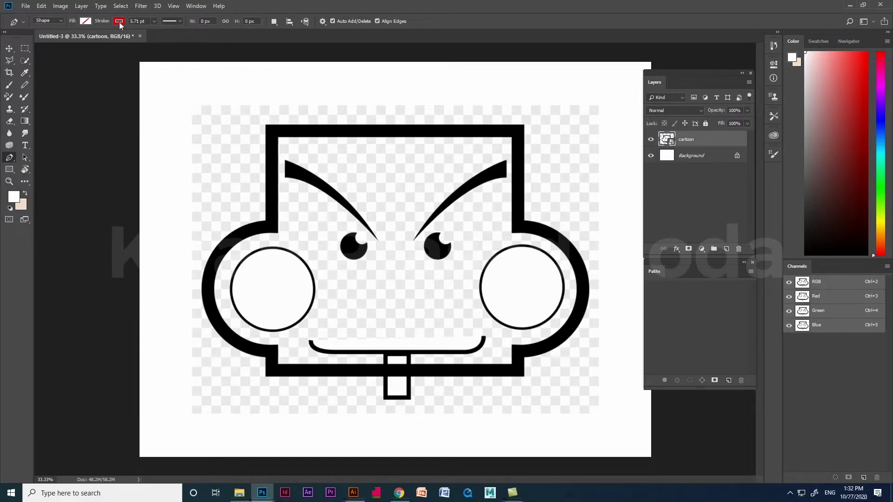
scroll(454, 193, "up", 1)
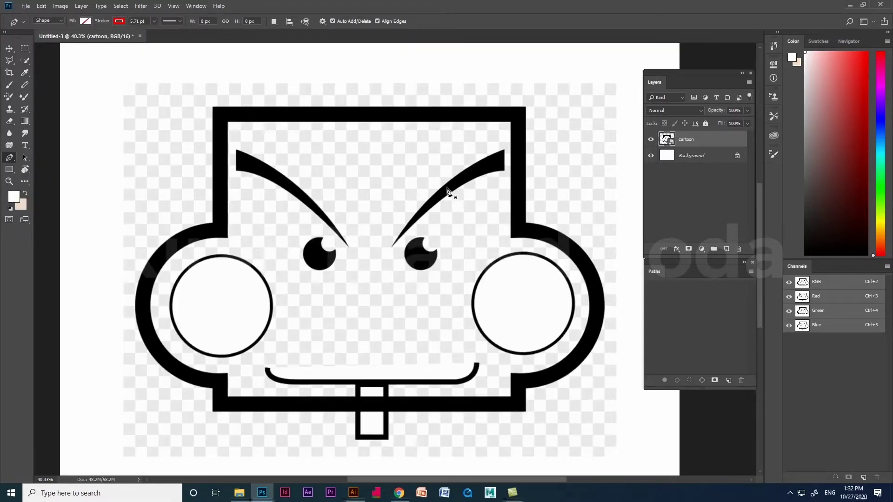
scroll(367, 167, "up", 1)
scroll(530, 195, "up", 1)
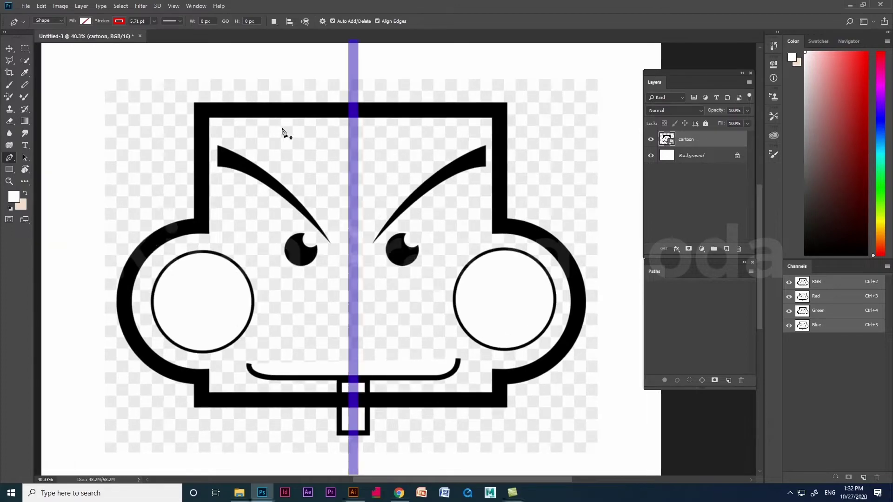
left_click(353, 114)
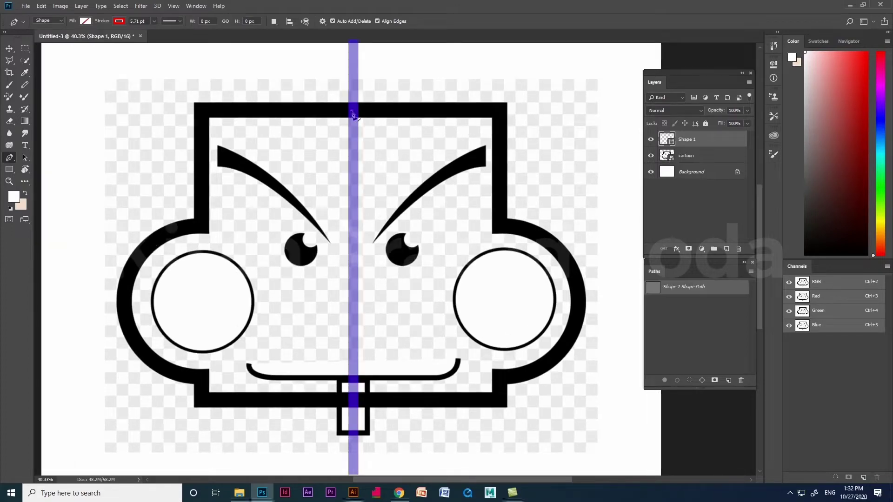
left_click(204, 111)
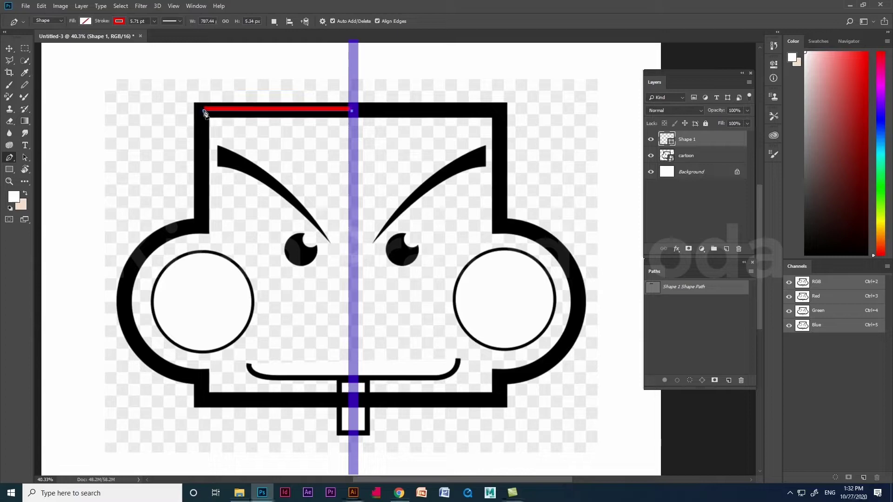
left_click(204, 226)
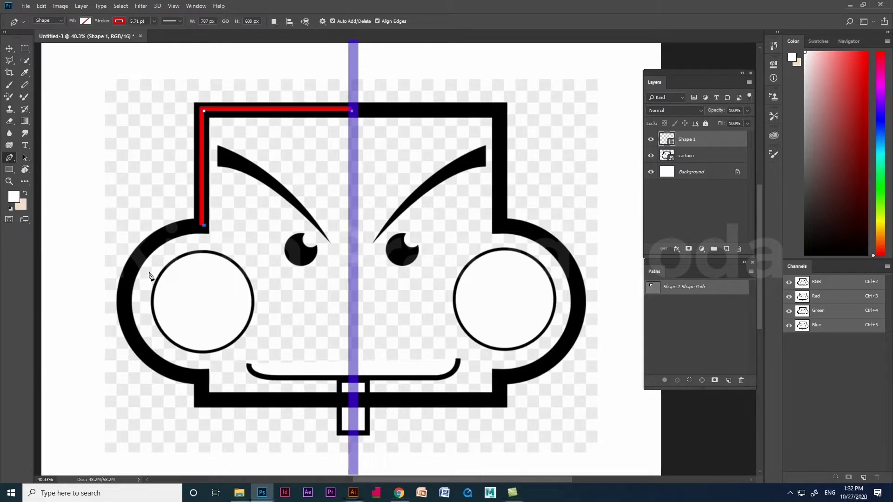
Continue the outline in curves around the left ear, down to the lower left corner and along the base to the centre.
left_click_drag(124, 301, 121, 378)
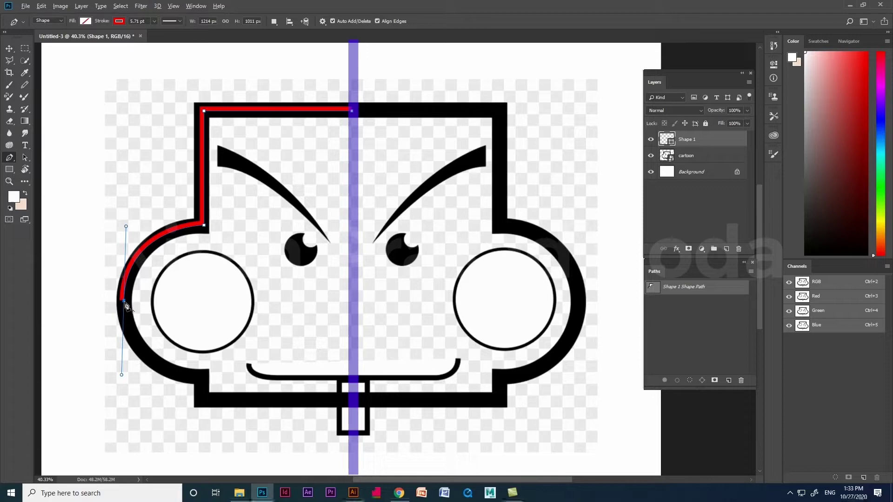
left_click(124, 301, "alt")
key("ctrl+z")
left_click(204, 379)
left_click_drag(205, 382, 283, 380)
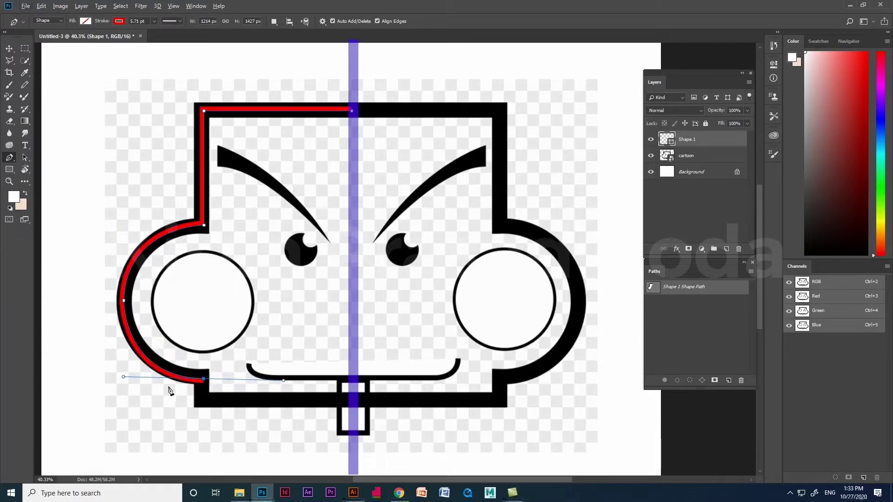
left_click(204, 381, "alt")
left_click(204, 401)
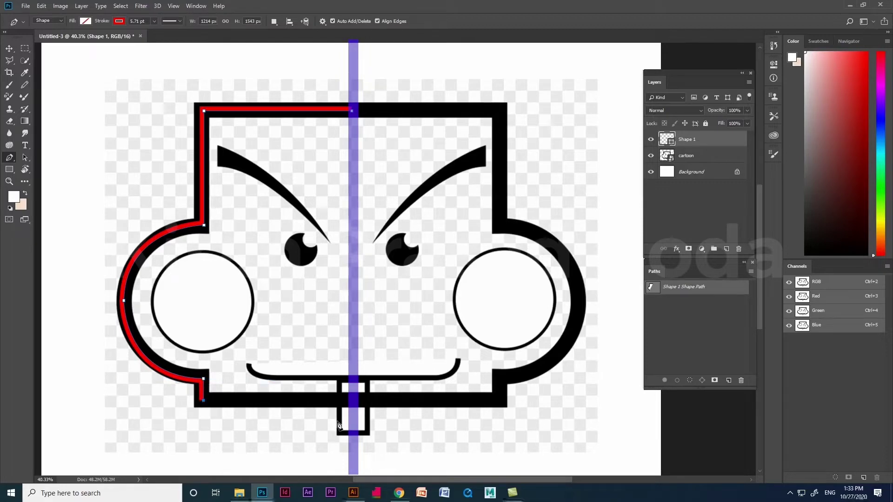
left_click(353, 401)
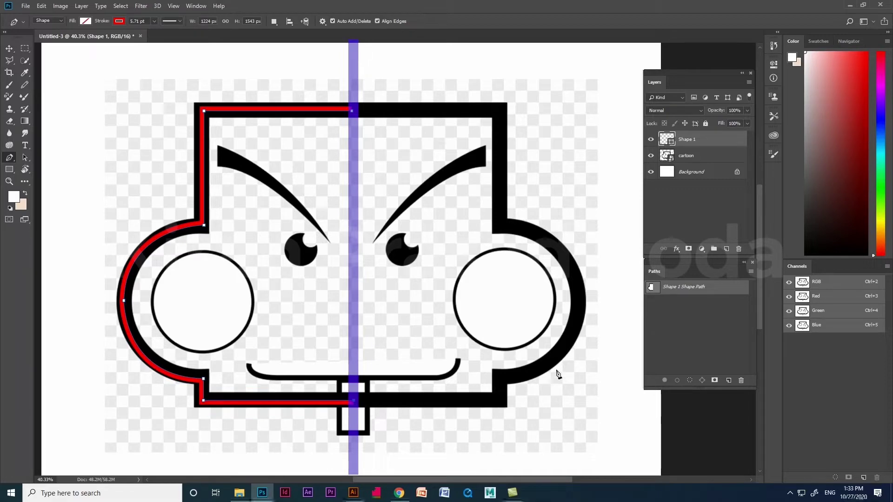
Extend the outline straight to the lower right corner, up to the right ear's lower joint and across to its upper joint.
left_click(500, 401)
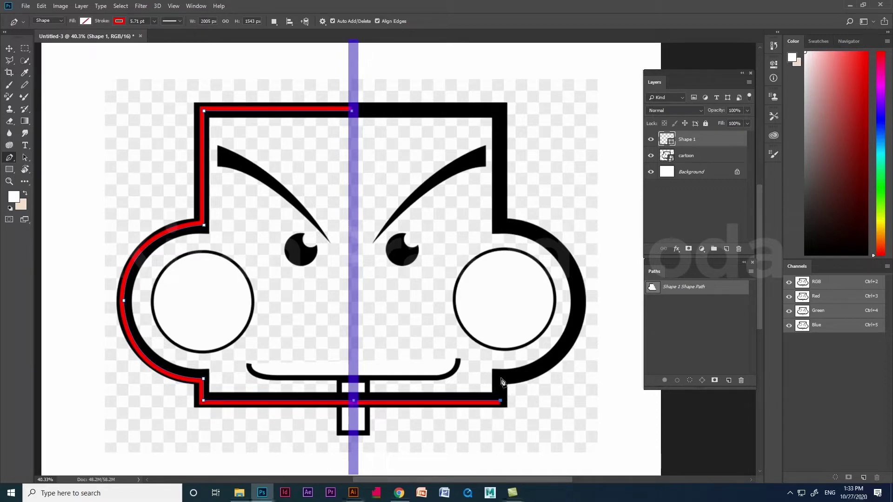
left_click(501, 379)
left_click(501, 225)
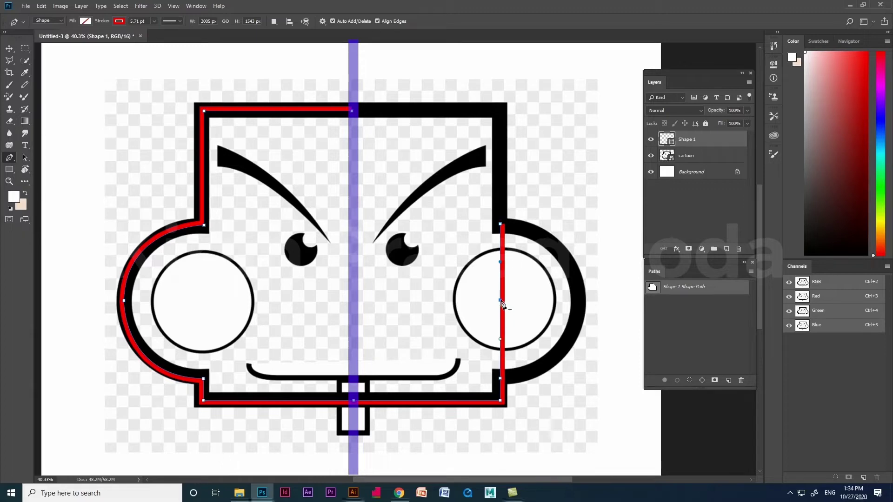
Try to bend the right ear's straight segment outward with an added middle anchor point and adjusted handles, and undo the attempt.
left_click(500, 301)
left_click_drag(501, 301, 580, 304)
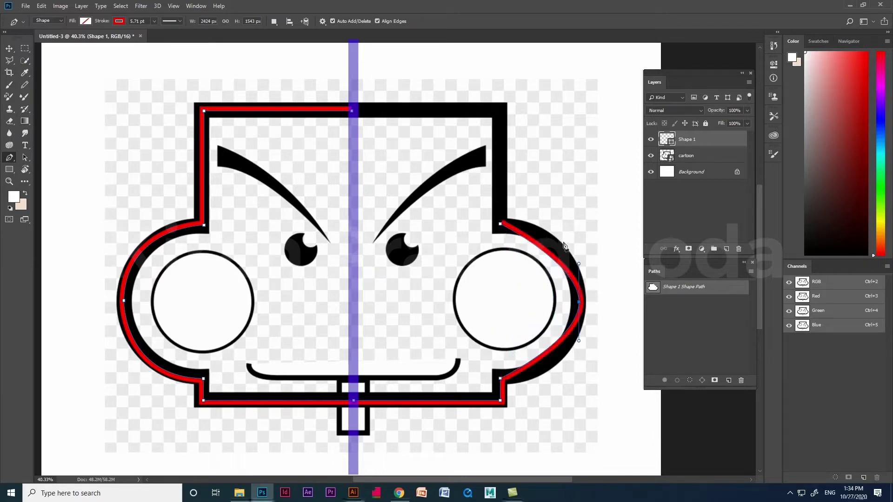
left_click_drag(579, 265, 575, 227)
left_click_drag(581, 342, 581, 369)
key("ctrl+z")
key("ctrl+z")
key("ctrl+z")
key("ctrl+z")
key("ctrl+z")
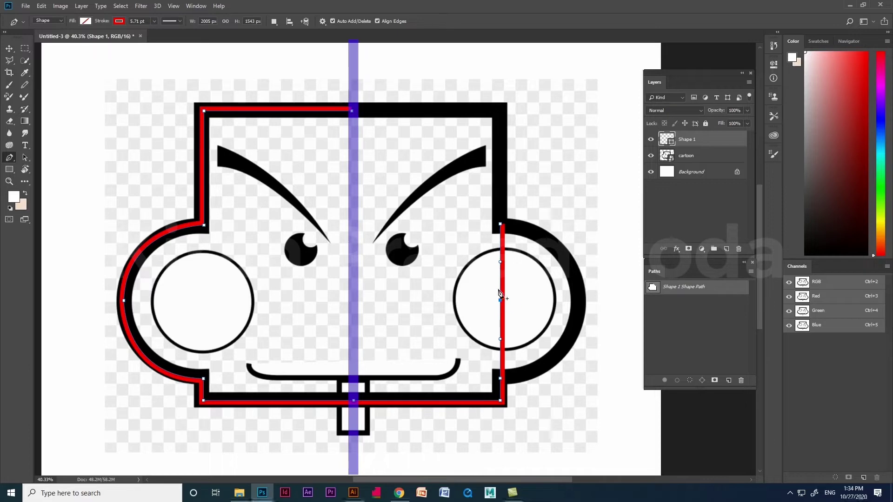
Bend the straight segment around the right ear's outer curve, and close the head outline through the upper right corner.
left_click(502, 304)
left_click_drag(502, 305, 582, 306)
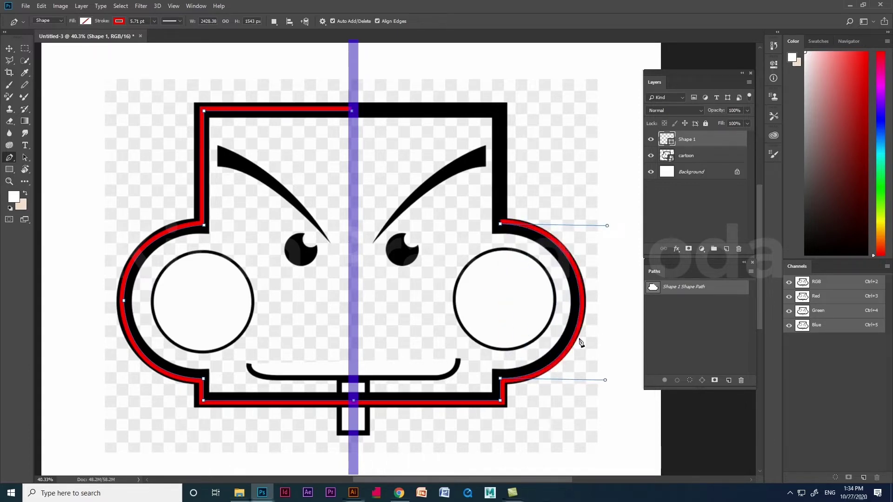
left_click(500, 223)
left_click(499, 111)
key("ctrl+z")
left_click(500, 112)
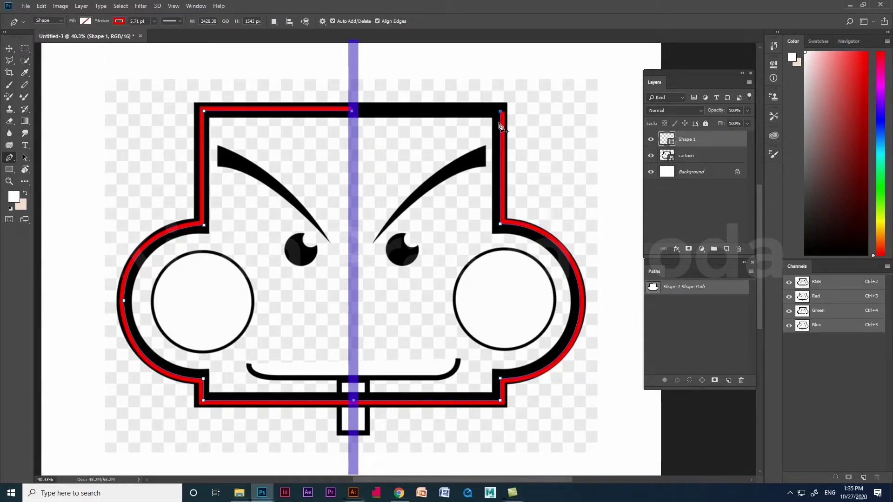
left_click(352, 112)
left_click(9, 48)
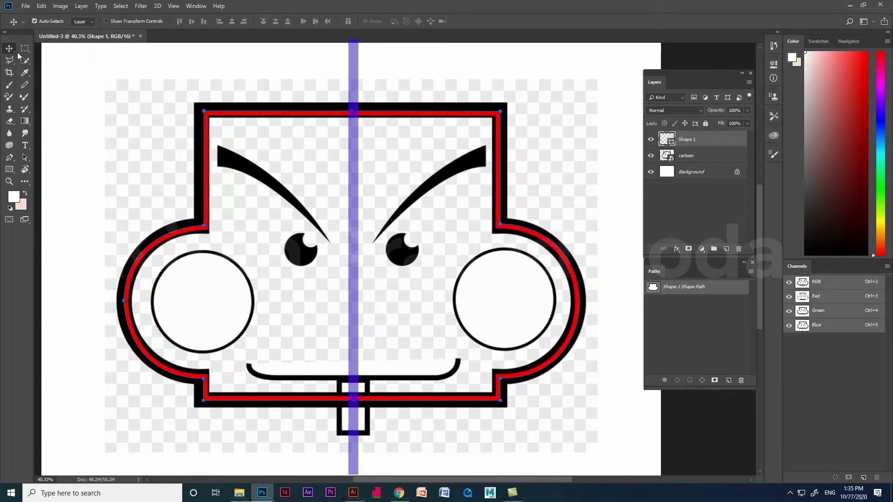
Reduce the head outline shape's stroke width to 1.78 pt.
scroll(376, 171, "down", 5)
scroll(419, 256, "up", 4)
scroll(513, 267, "up", 1)
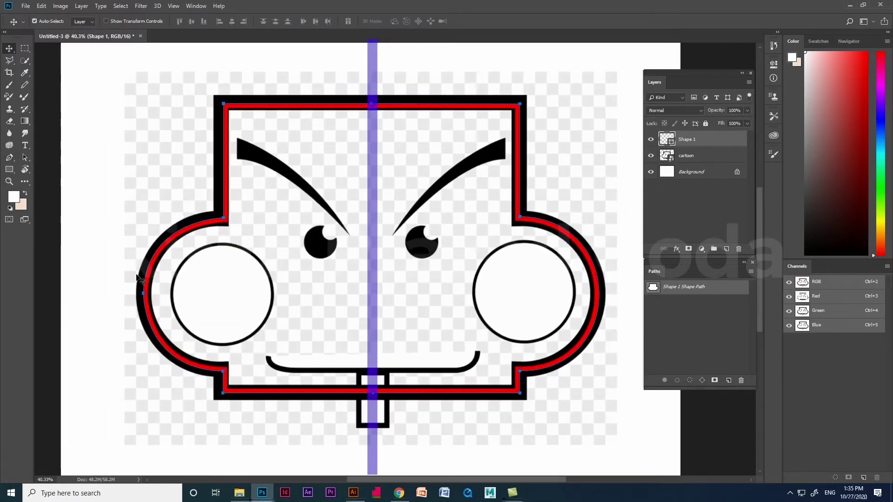
scroll(399, 274, "up", 3)
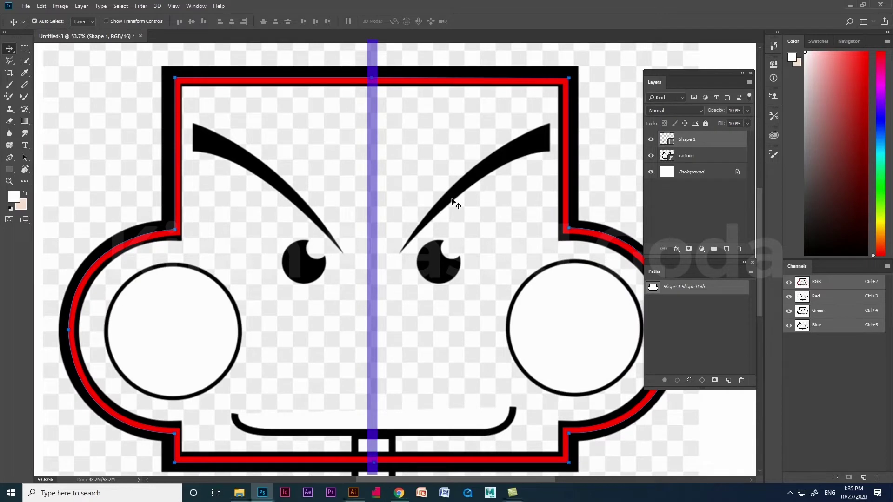
scroll(200, 120, "up", 1)
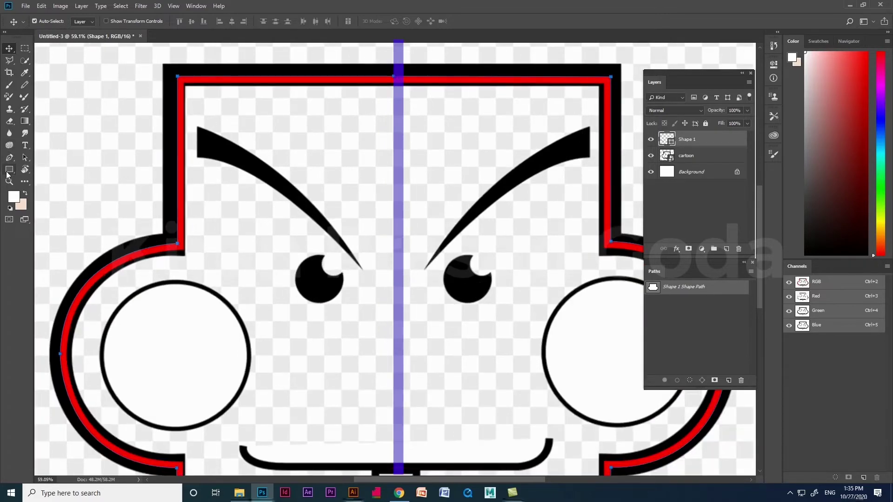
left_click(9, 157)
left_click(155, 22)
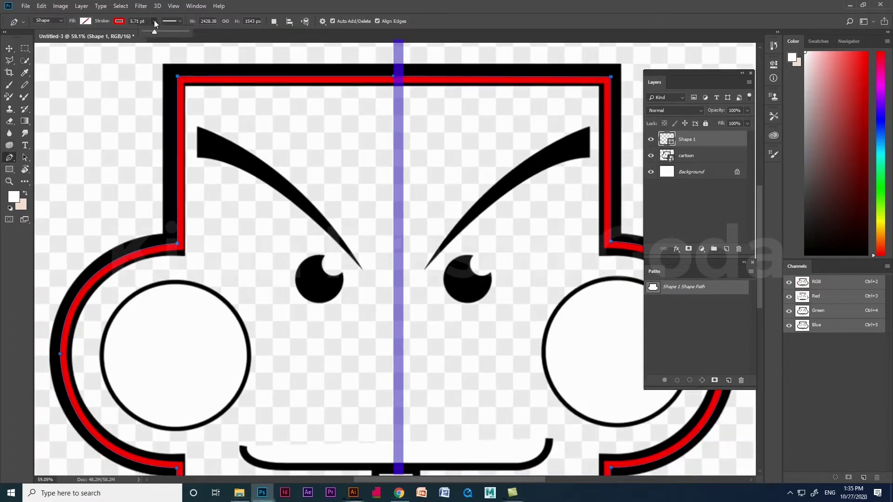
left_click_drag(152, 30, 152, 31)
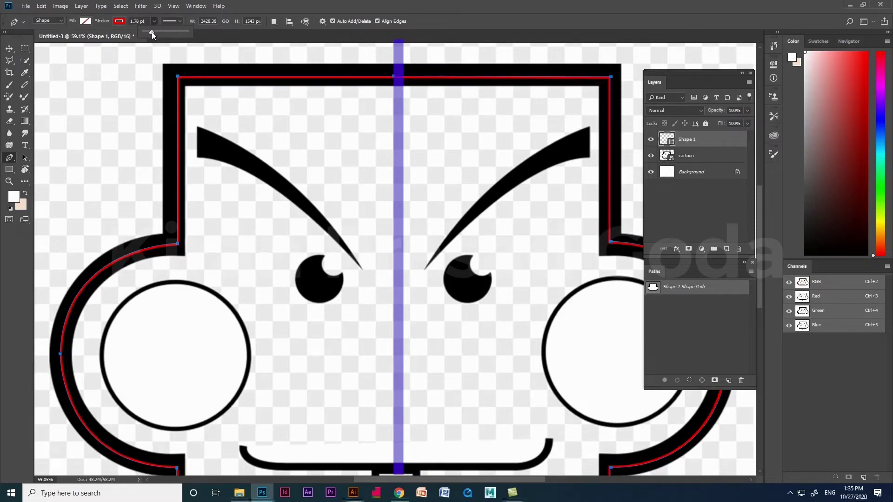
Trace the left eyebrow as a separate closed Pen tool shape with curved lower and upper edges meeting at the inner tip.
left_click(9, 160)
left_click(197, 158)
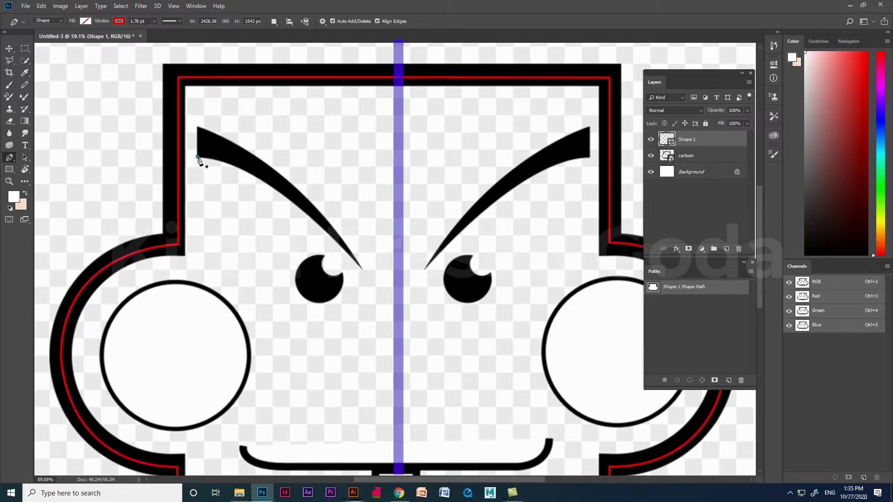
left_click(198, 158)
left_click_drag(362, 271, 469, 391)
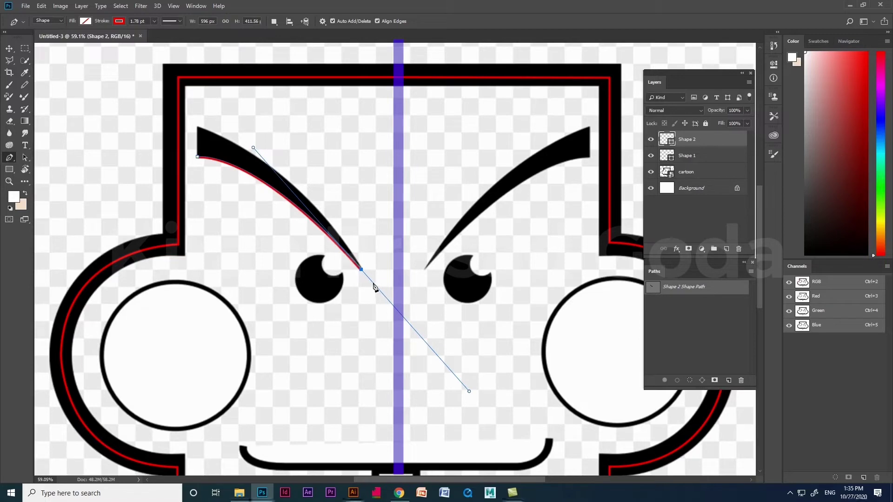
left_click(362, 270, "alt")
left_click_drag(197, 127, 77, 72)
left_click(199, 127, "alt")
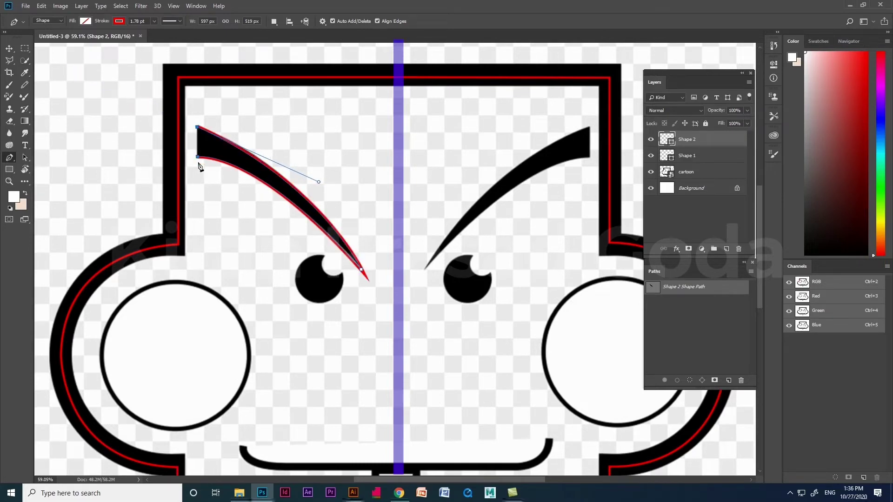
left_click(198, 158)
scroll(284, 247, "down", 3)
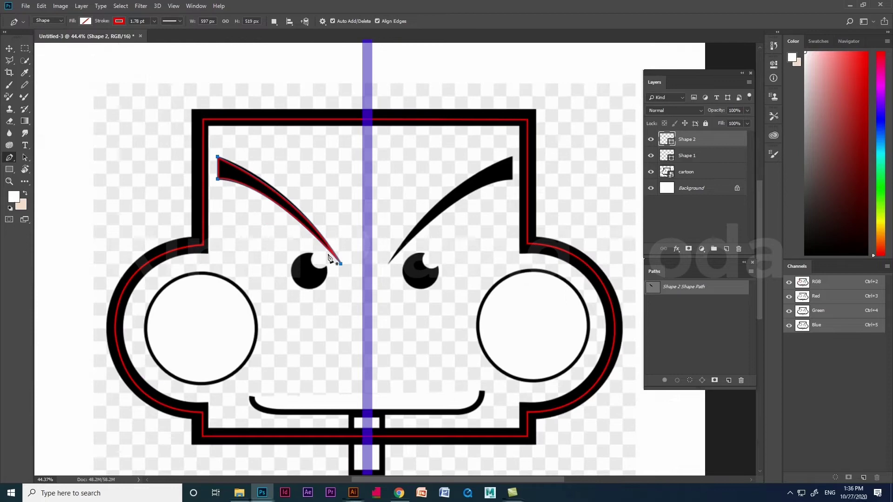
scroll(420, 250, "up", 1)
scroll(419, 252, "up", 1)
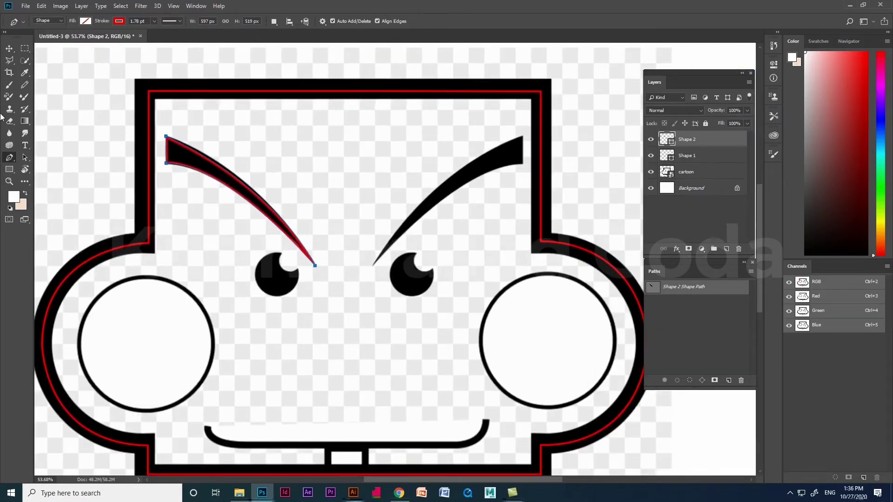
Start the right eyebrow as a separate Pen tool shape with a straight segment from its inner tip to its upper outer corner.
scroll(540, 218, "up", 2)
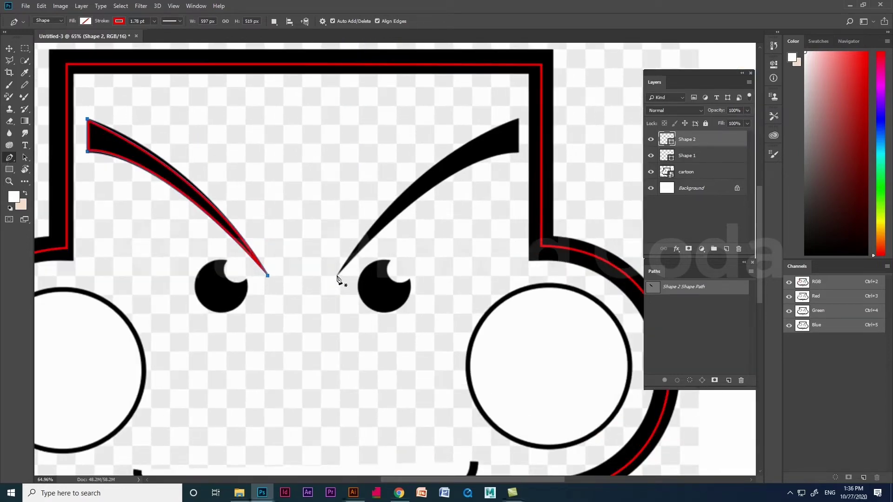
left_click(337, 276)
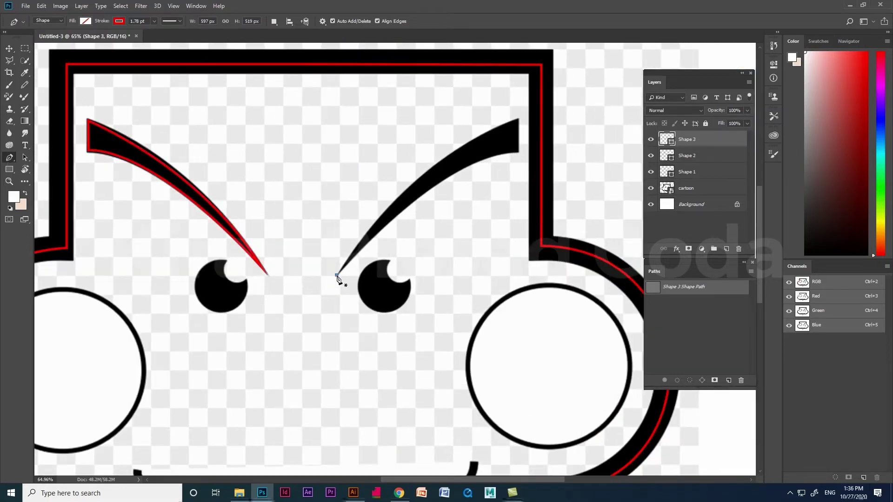
left_click(518, 121)
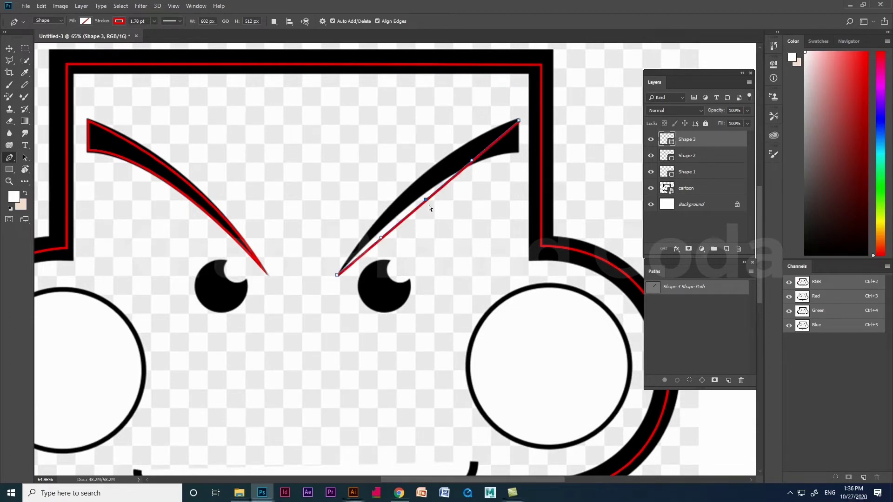
Try to bend the straight segment onto the right eyebrow's upper edge by moving its middle anchor and handle, and undo both adjustments.
left_click_drag(426, 200, 410, 186)
left_click_drag(457, 146, 459, 140)
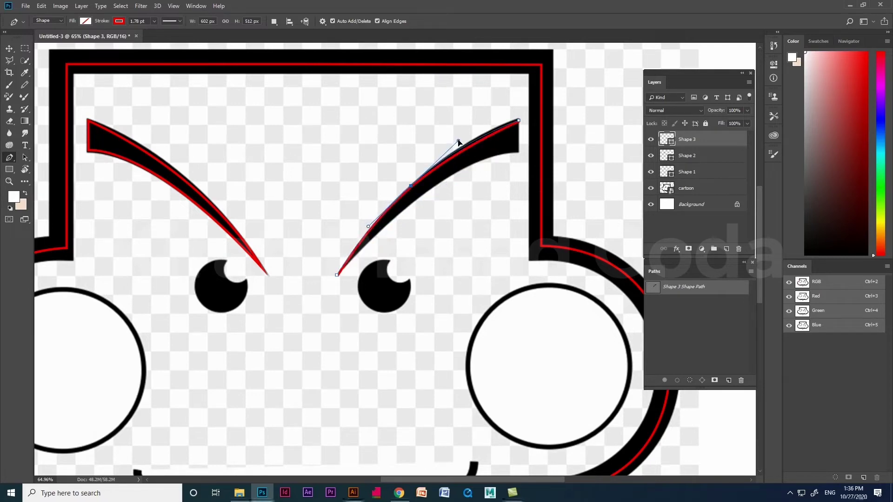
key("ctrl+alt+z")
key("ctrl+alt+z")
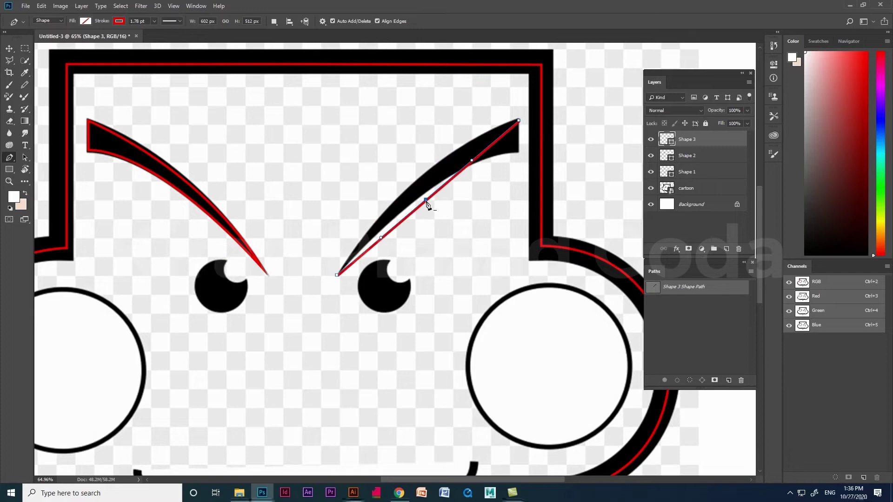
Curve the segment along the right eyebrow's upper edge and add the short vertical edge at its outer end.
mouse_move(426, 200)
left_mouse_down()
mouse_move(414, 191)
mouse_move(418, 182)
left_mouse_up()
key("ctrl+z")
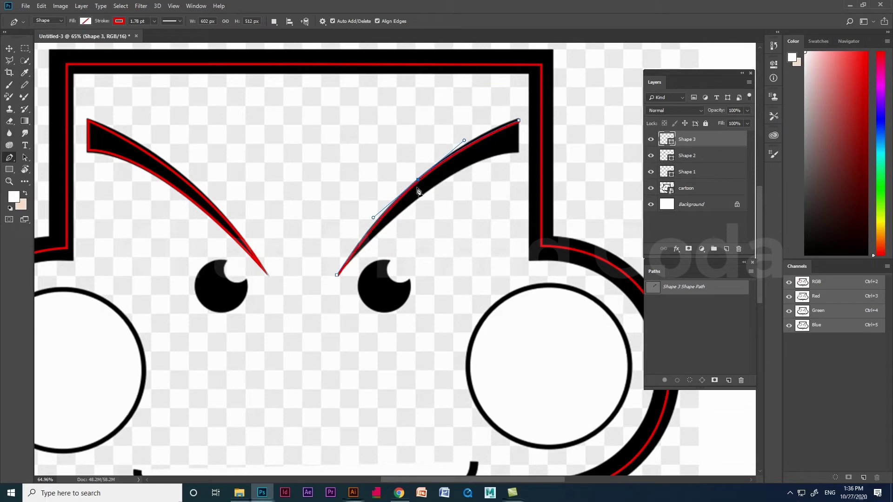
left_click(519, 122)
left_click(518, 151)
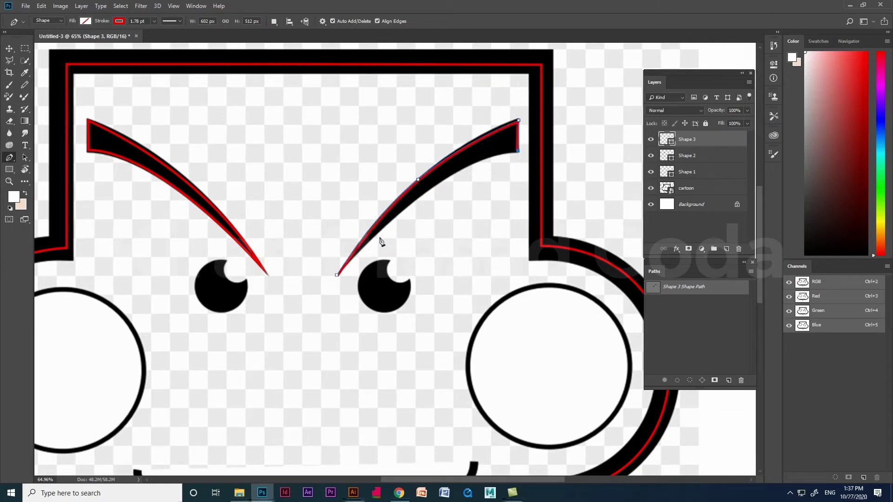
Close the right eyebrow outline at its inner tip and bend the closing segment along the eyebrow's lower edge.
left_click(337, 274)
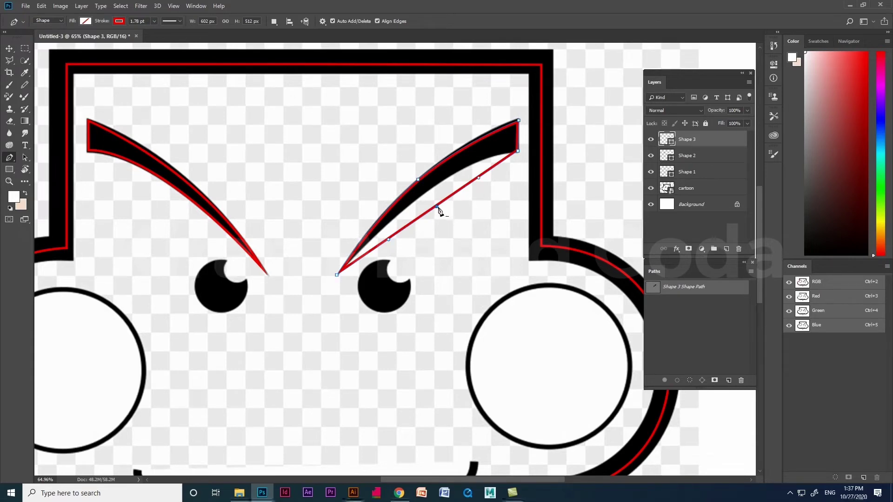
left_click(436, 206)
left_click_drag(437, 206, 443, 186)
key("ctrl+z")
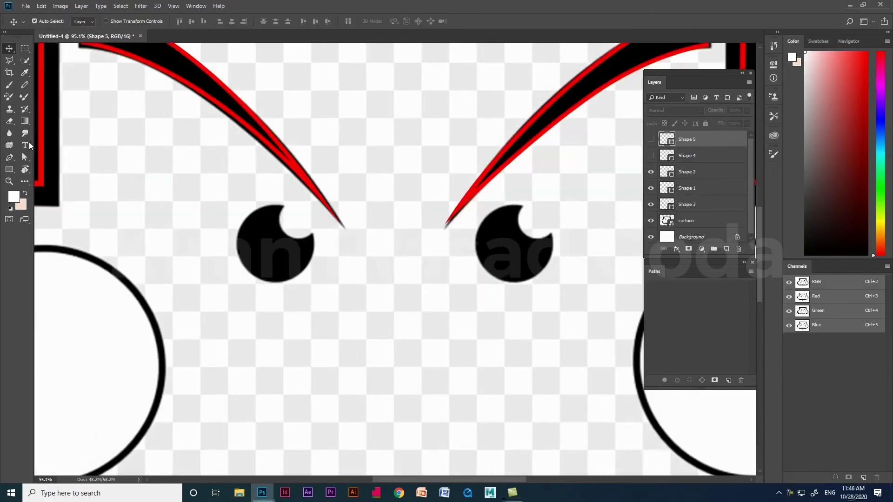
Start a new Pen tool shape on the left eye by tracing the curved highlight notch between its two corners.
left_click(9, 158)
left_click(285, 207)
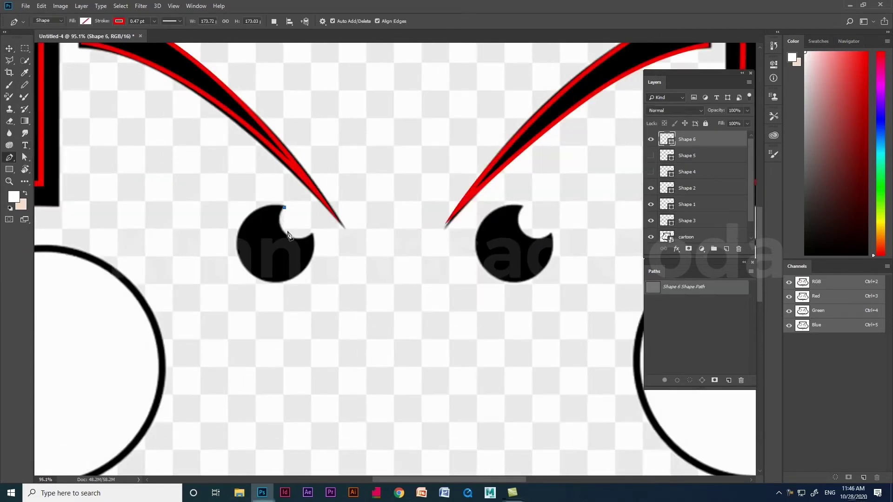
left_click_drag(285, 233, 299, 245)
left_click(313, 233)
scroll(288, 239, "up", 3)
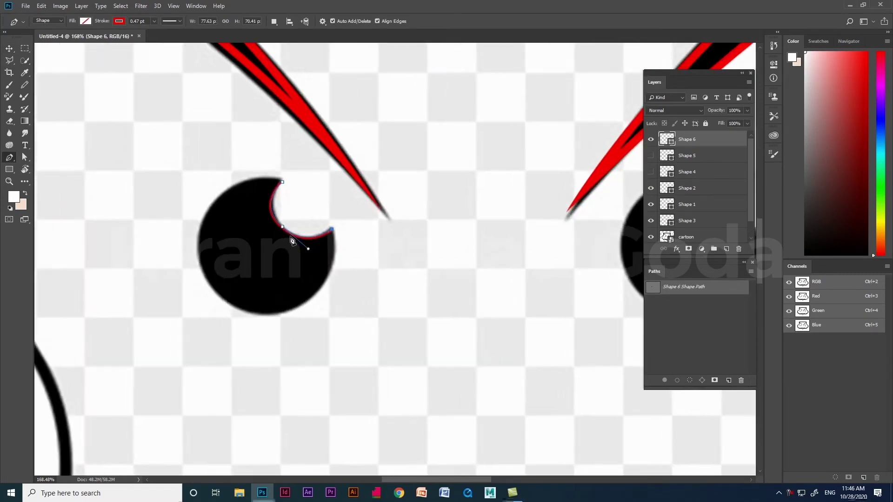
Trace the left eye's round outer edge with curved segments and close the shape at the notch's upper corner.
left_click_drag(307, 301, 265, 329)
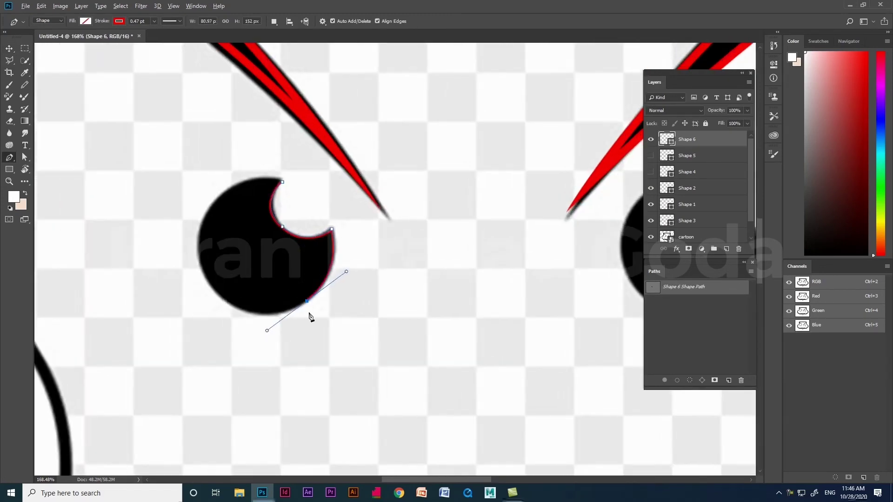
left_click_drag(214, 288, 170, 242)
left_click(214, 288, "alt")
left_click_drag(227, 190, 285, 146)
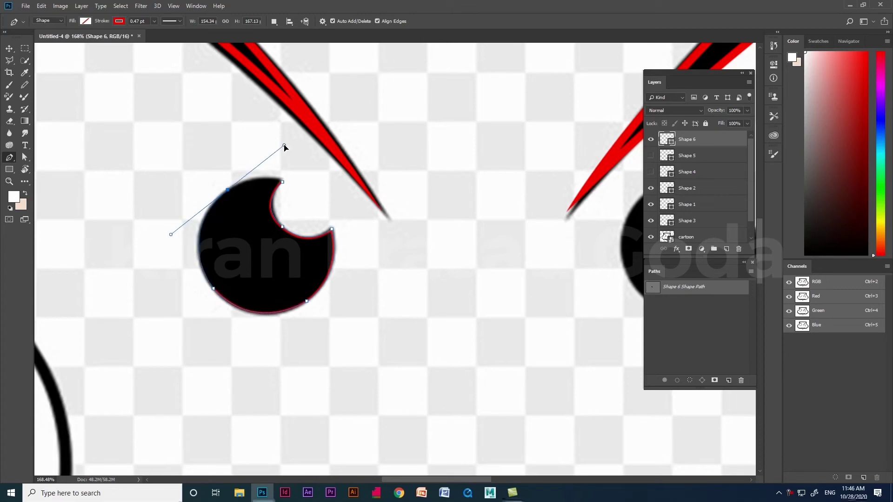
left_click(227, 190, "alt")
left_click_drag(282, 182, 304, 195)
scroll(275, 193, "down", 5)
scroll(286, 195, "up", 4)
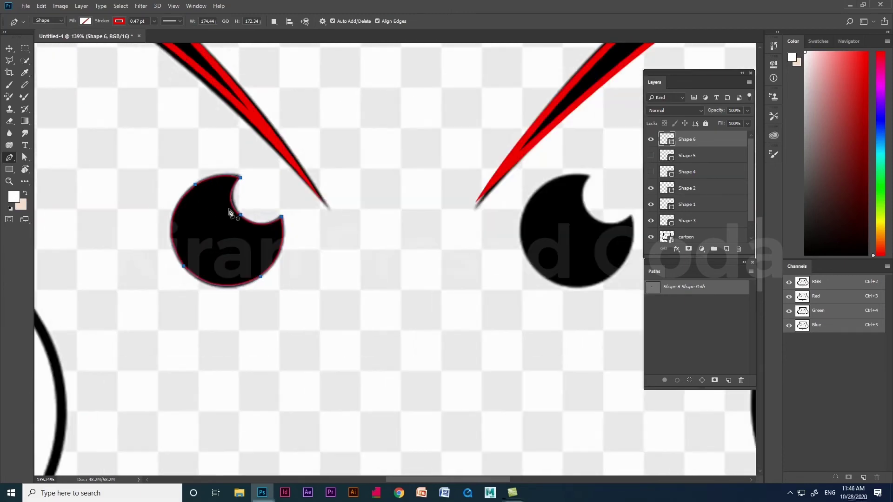
Start a new shape on the right eye with a segment across the highlight notch, and bend it along the notch.
scroll(235, 211, "down", 4)
scroll(386, 205, "up", 6)
left_click(391, 163)
left_click(453, 220)
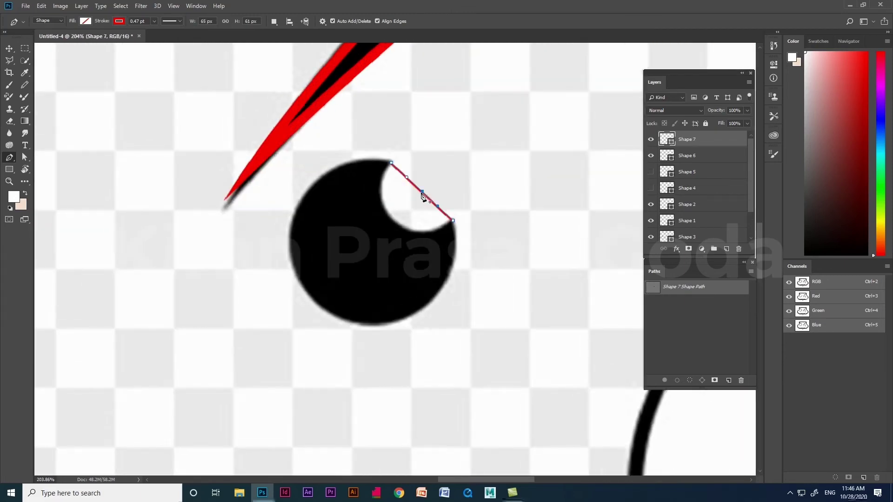
left_click_drag(422, 194, 409, 227)
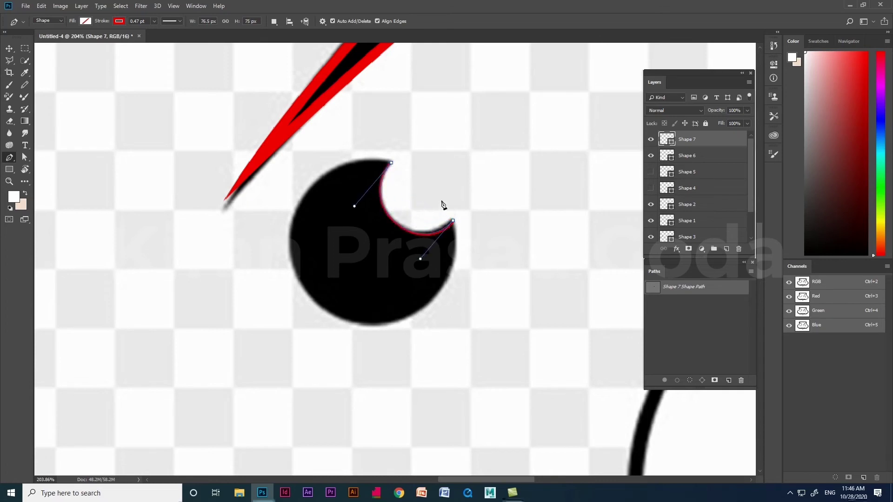
Extend the right eye outline down its right side and across the bottom, bending both segments onto the round edge.
left_click(435, 296)
left_click_drag(445, 256, 439, 283)
left_click(316, 303)
left_click(375, 305)
left_click_drag(376, 305, 380, 324)
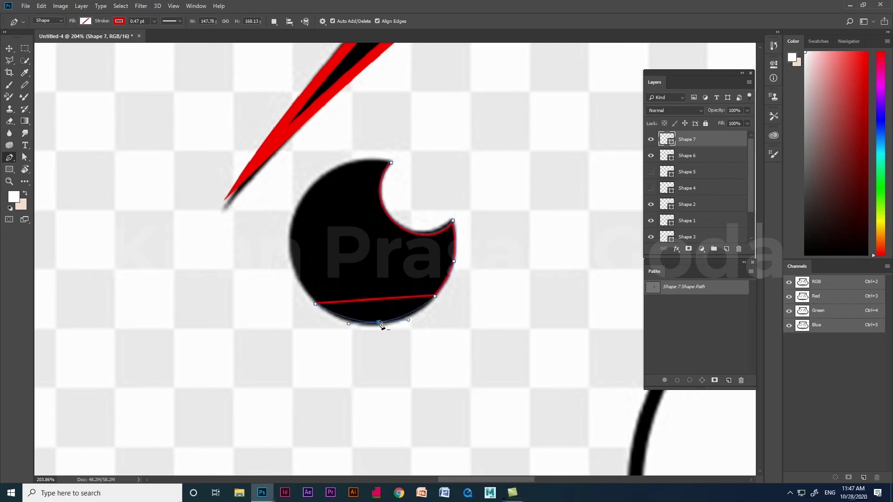
Add a segment up the right eye's left side, bend it outward, and refine the bottom and left anchors onto the edge.
left_click(328, 171)
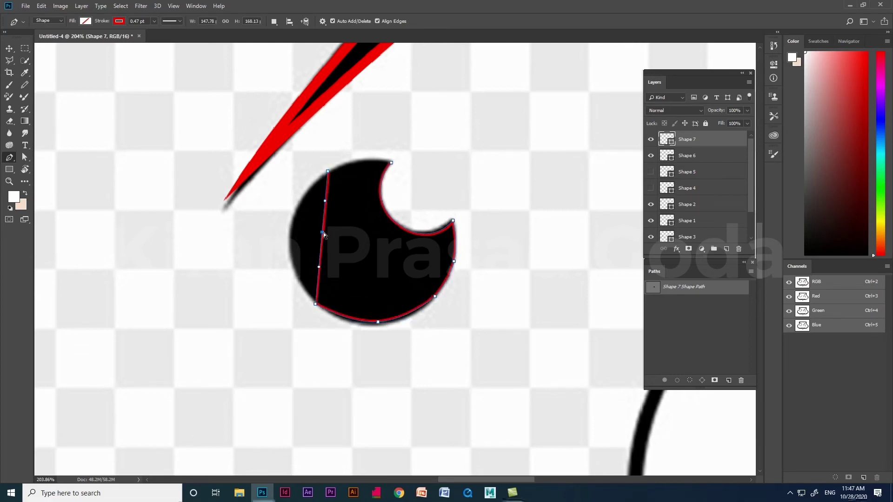
left_click_drag(323, 233, 290, 232)
left_click(377, 325, "ctrl")
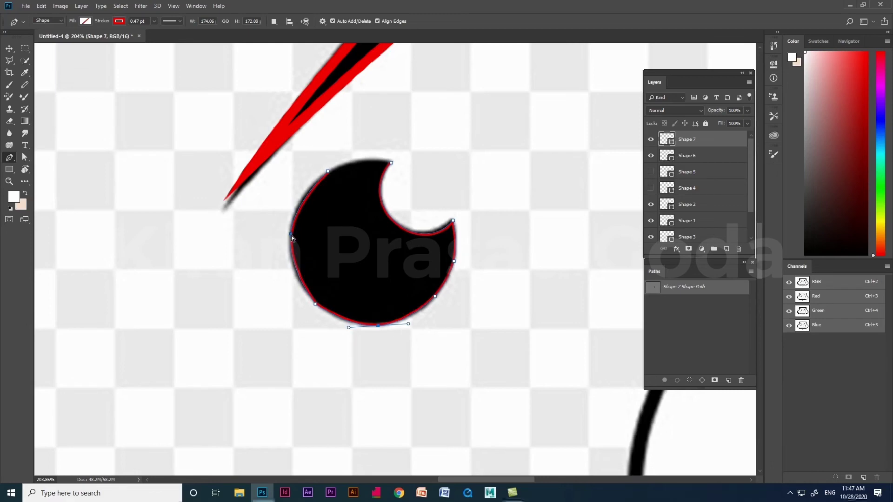
left_click(291, 234, "ctrl")
left_click_drag(287, 268, 284, 273)
left_click_drag(296, 199, 291, 200)
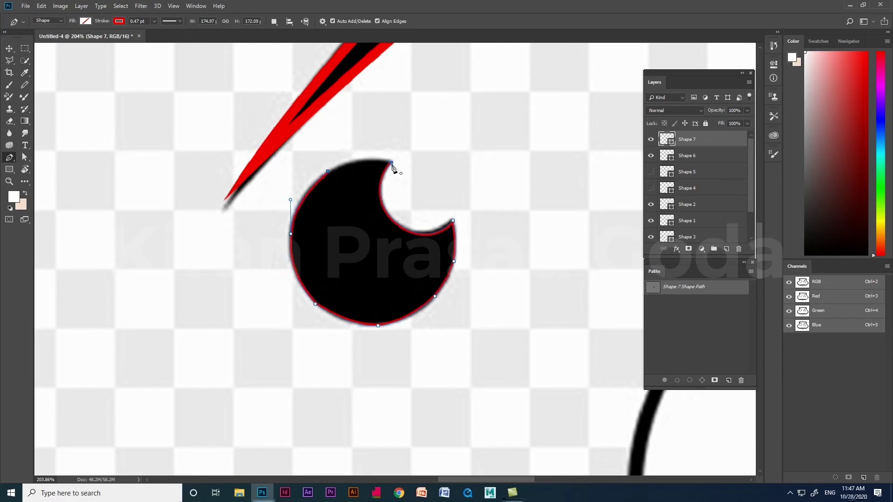
Close the right eye outline at the notch's upper corner and bend the closing segment along the eye's top edge.
left_click(391, 162)
left_click(361, 167)
left_click_drag(361, 167, 361, 161)
scroll(381, 255, "down", 4)
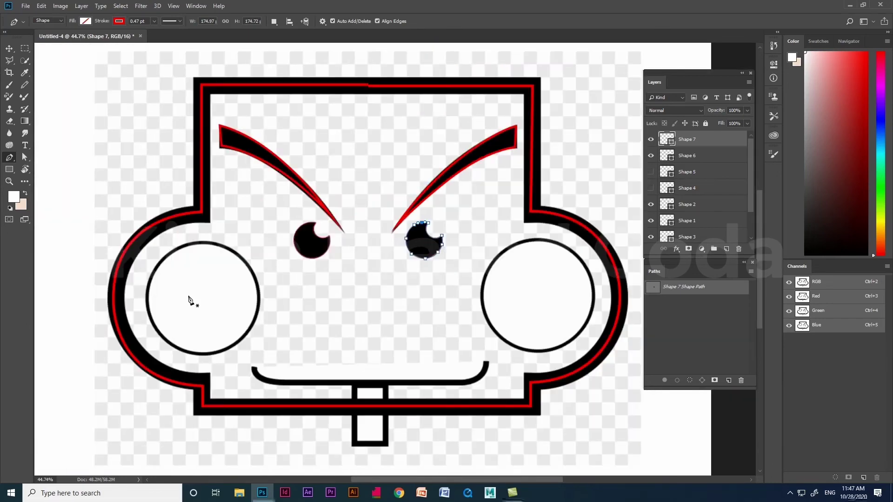
scroll(271, 310, "down", 1)
scroll(256, 319, "up", 2)
scroll(248, 235, "down", 1)
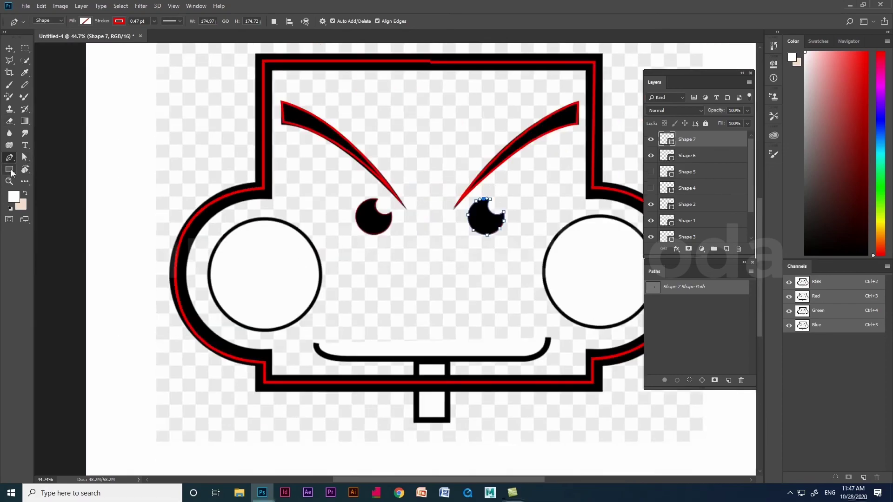
Draw a circle about 518 px in diameter over the left cheek with the Ellipse tool.
right_click(10, 170)
left_click(40, 186)
left_click_drag(239, 231, 370, 337)
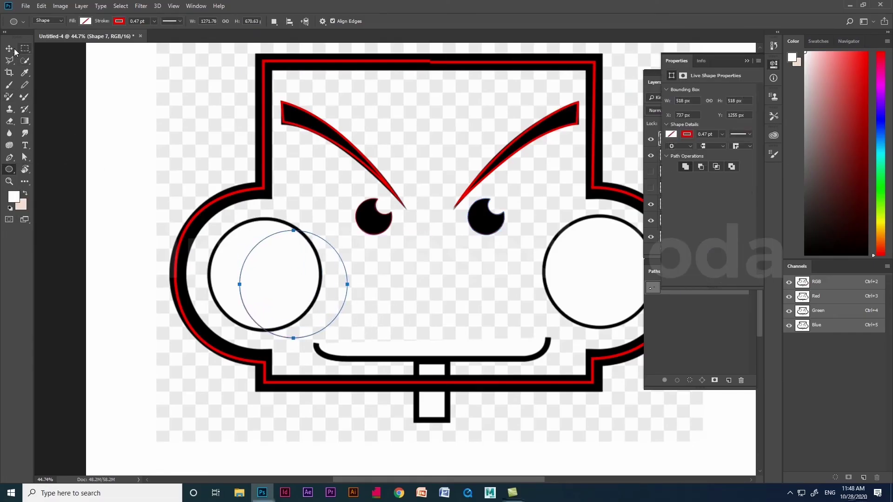
Position matching circle paths over the left and right cheeks with the Path Selection tool.
left_click(12, 49)
right_click(21, 158)
left_click(46, 158)
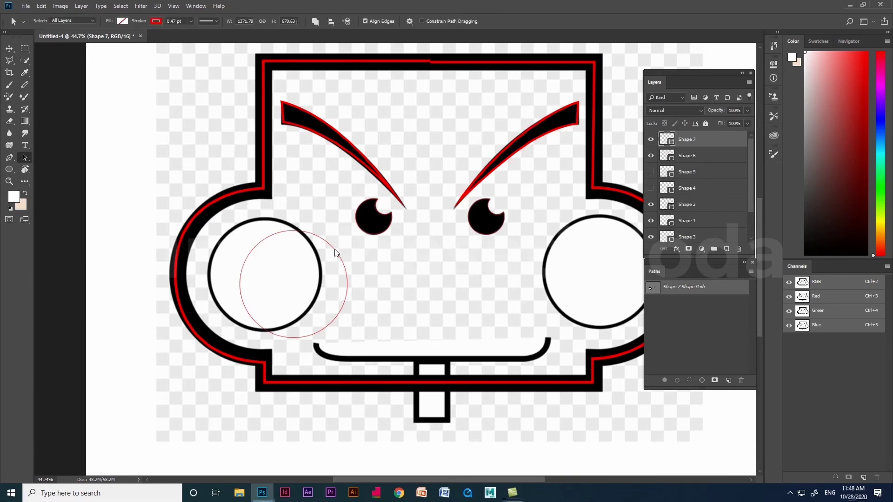
mouse_move(336, 252)
left_mouse_down()
mouse_move(307, 244)
mouse_move(623, 223)
left_mouse_up()
Increase the stroke width of the shape containing the cheek circles to about 3.74 pt.
left_click(156, 21)
left_click(191, 21)
left_click_drag(183, 31, 194, 32)
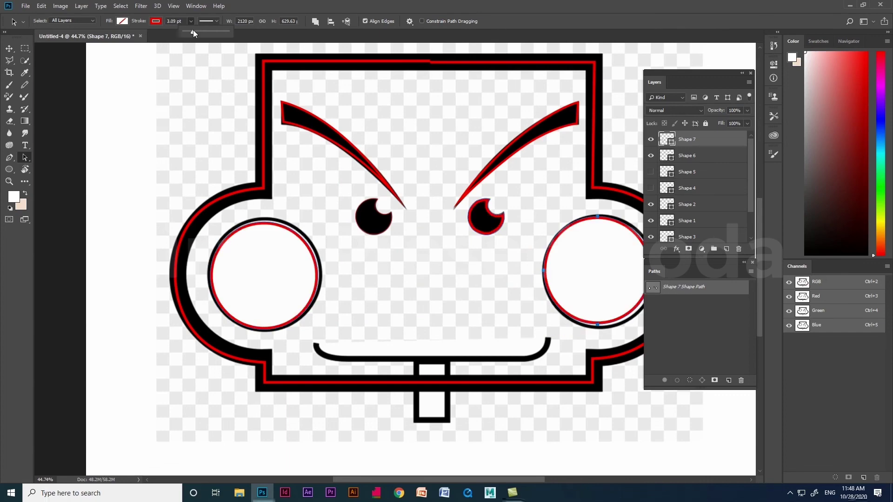
key("v")
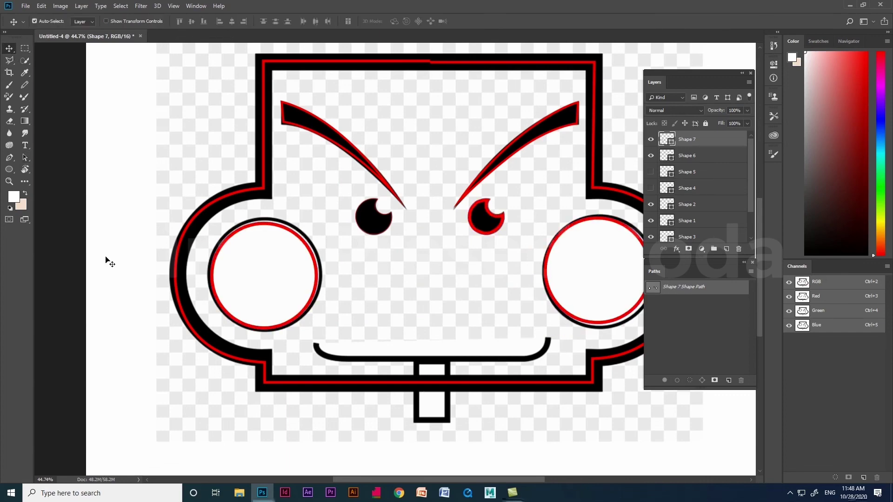
Start the mouth as a new Pen tool shape at its left tip and curve the first segment along the left corner.
left_click(9, 158)
left_click(317, 345)
scroll(316, 346, "up", 7)
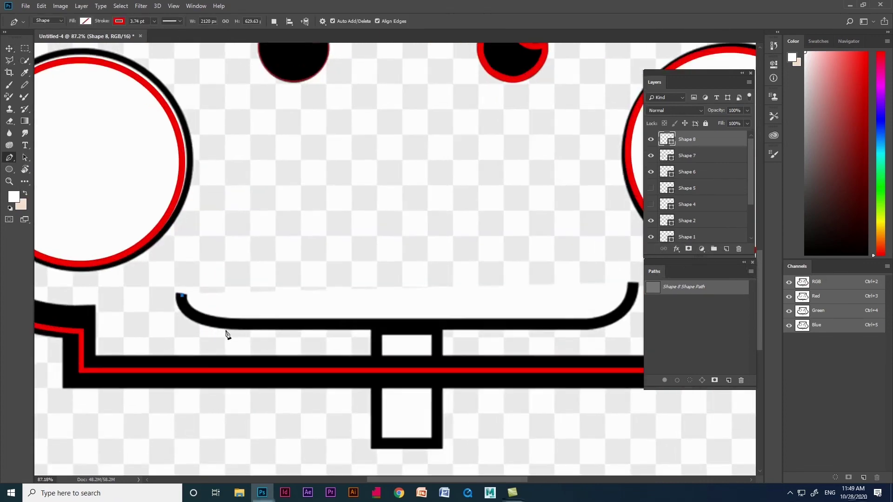
left_click(230, 325)
left_click_drag(205, 310, 198, 319)
Reduce the mouth shape's stroke width to 1.12 pt.
left_click(153, 22)
left_click(151, 31)
left_click_drag(151, 30, 152, 31)
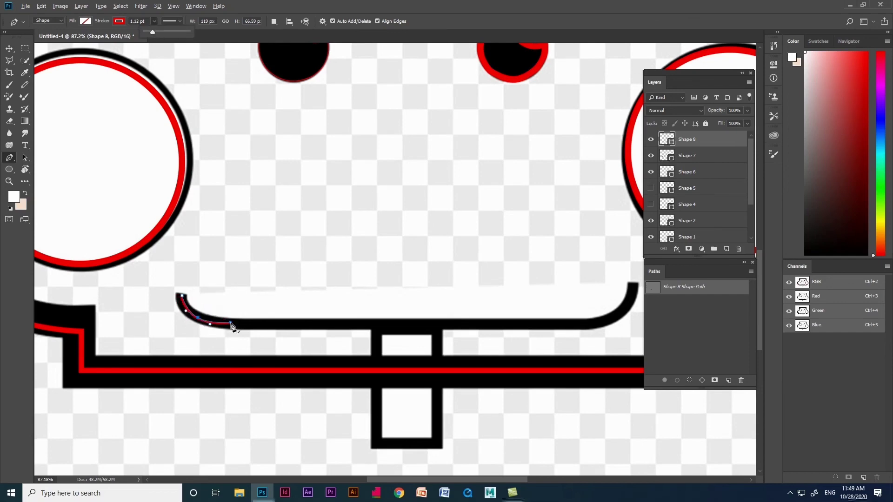
Continue the mouth line straight across to the right corner and up to the right tip, curving the last segment.
left_click(588, 322)
left_click(634, 285)
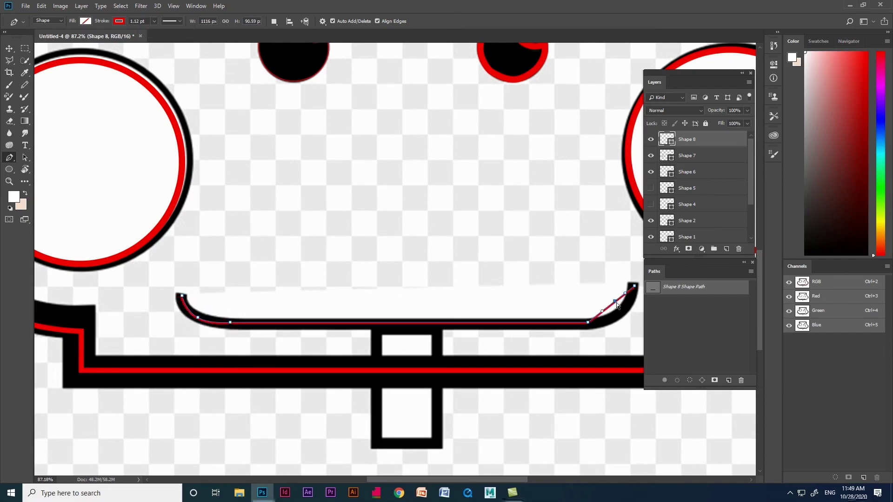
scroll(274, 293, "down", 2)
key("v")
Draw a rectangle about 153 px wide and 275 px high over the tab below the mouth with the Rectangle tool.
right_click(10, 170)
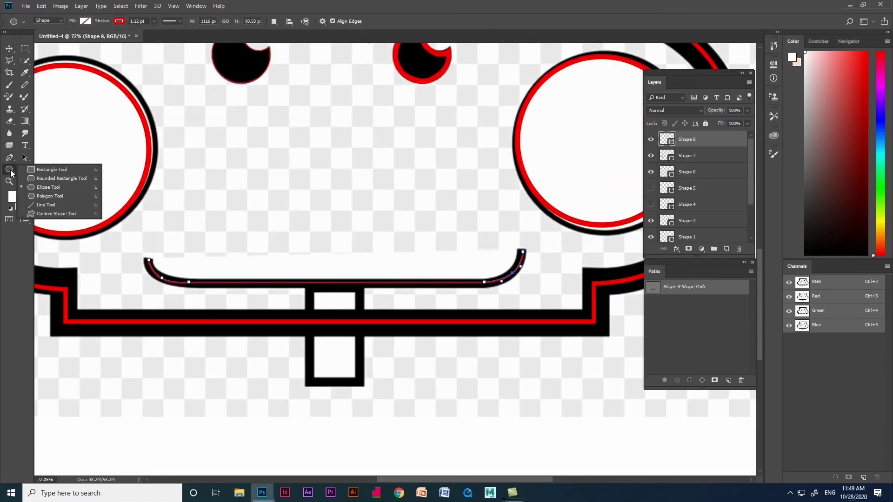
left_click(37, 169)
left_click_drag(308, 380, 358, 290)
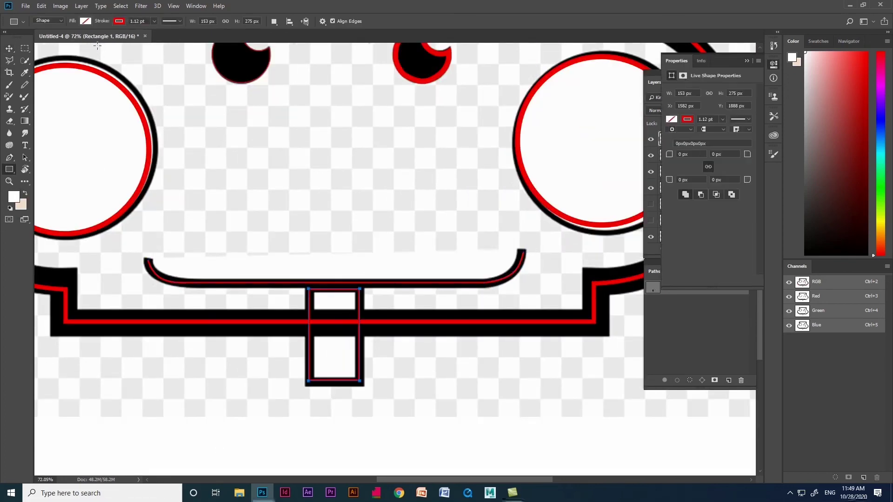
left_click(10, 50)
scroll(488, 214, "down", 4)
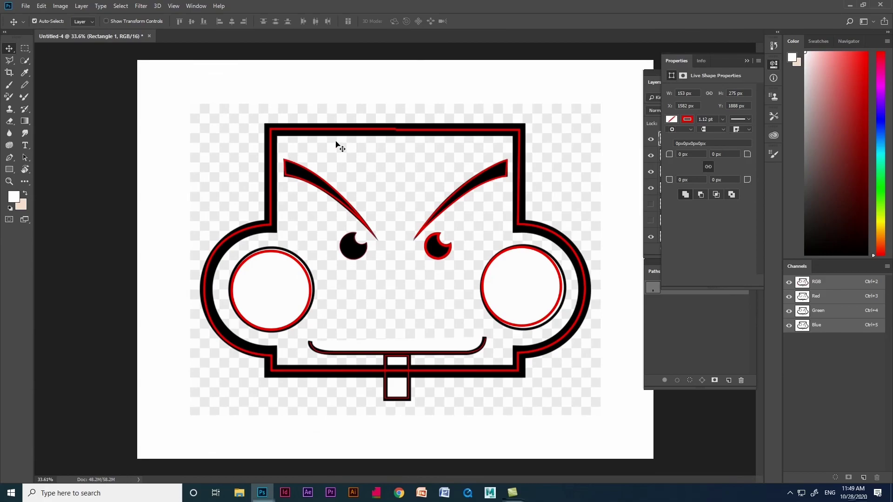